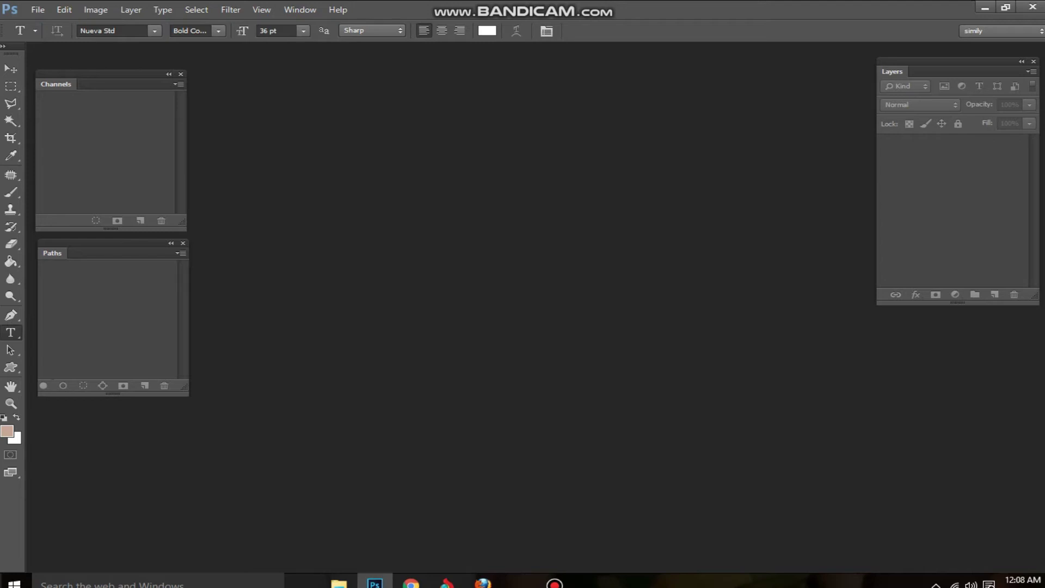
# - Open the JPEG image 4 from the model folder in Downloads and duplicate its background layer
pyautogui.hotkey('ctrl', 'o')
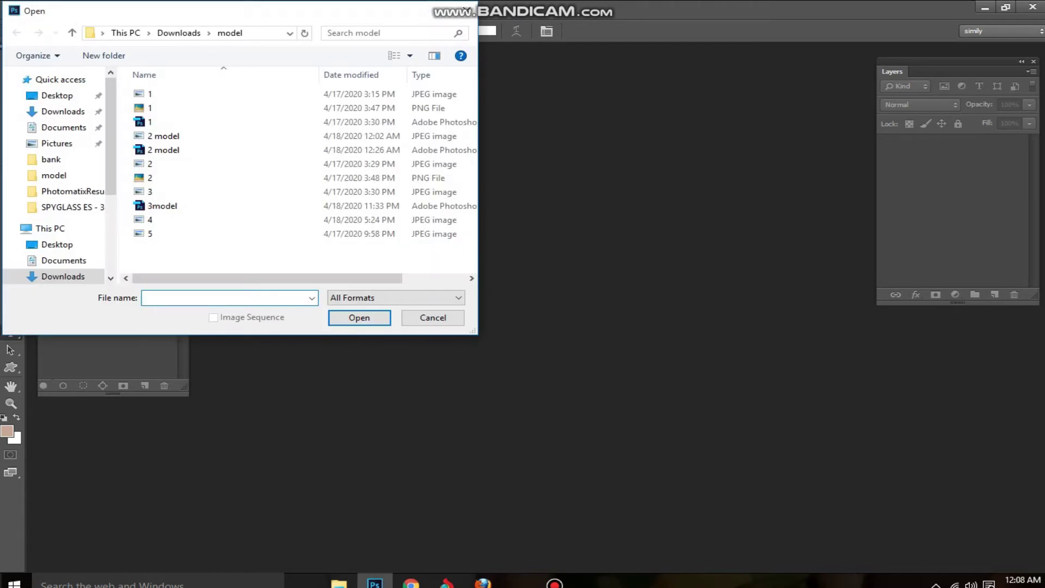
pyautogui.click(158, 219)
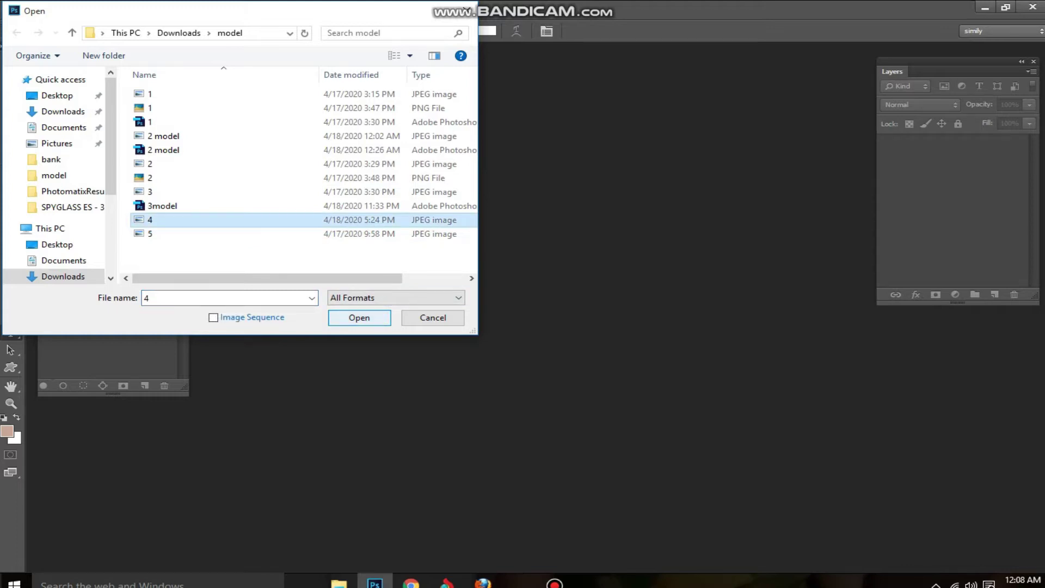
pyautogui.press('Return')
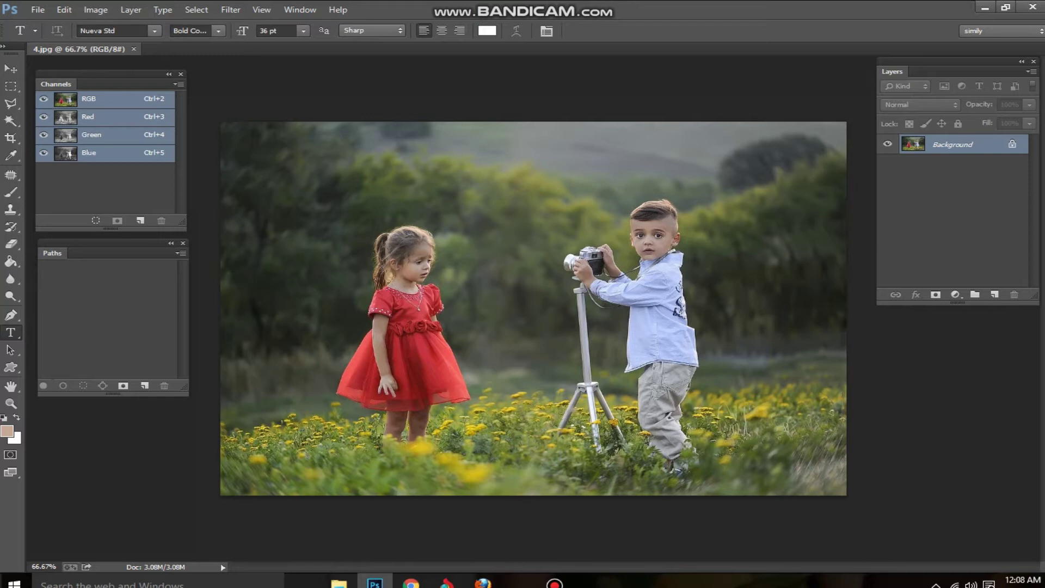
pyautogui.hotkey('ctrl', 'j')
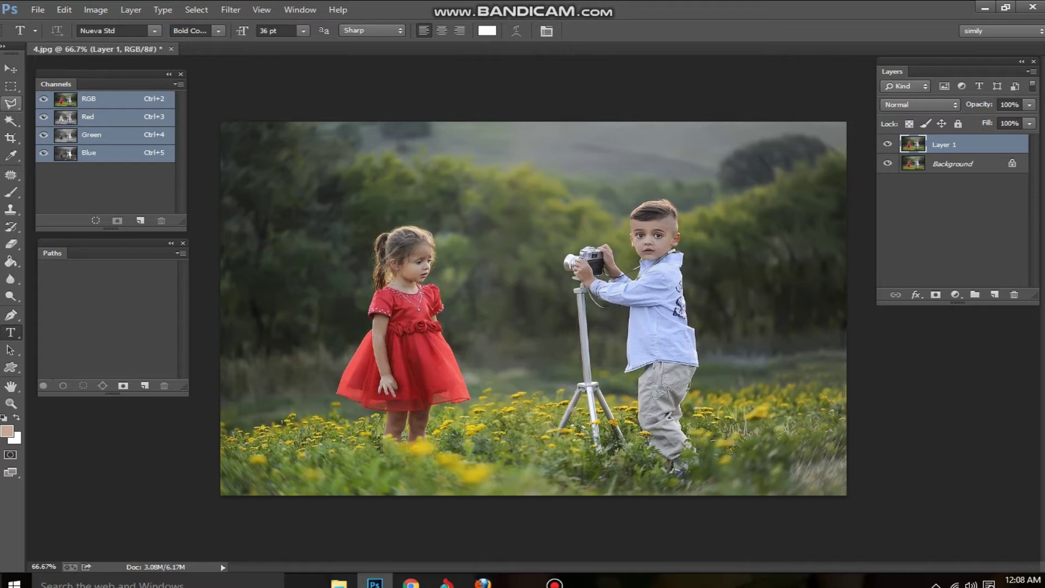
# - Select the girl in the red dress on Layer 1 with a loose freehand Lasso outline, including her legs in the flowers
pyautogui.click(10, 104)
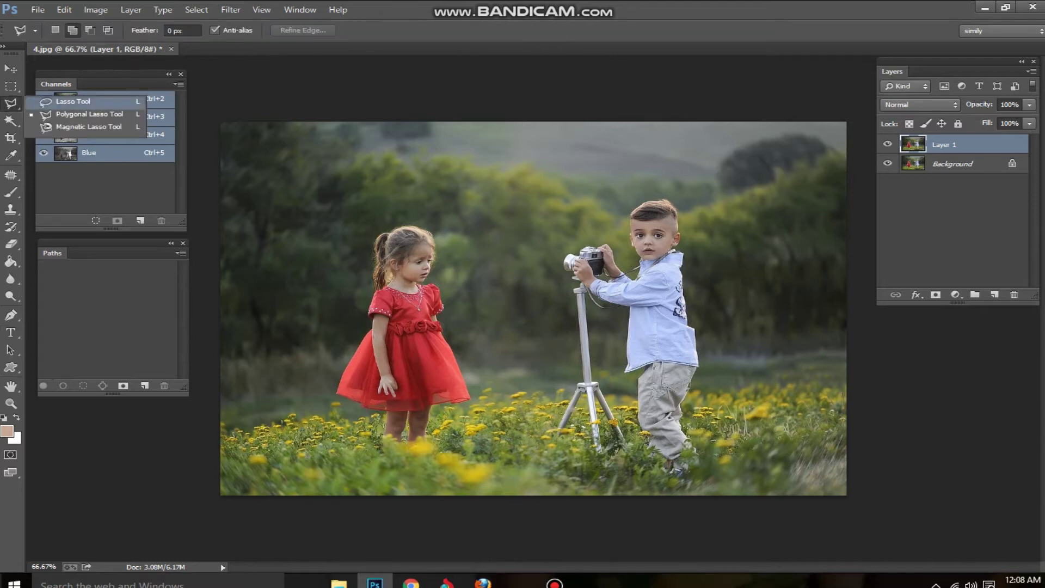
pyautogui.click(72, 101)
pyautogui.hotkey('ctrl', '+')
pyautogui.moveTo(414, 387); pyautogui.dragTo(489, 337)
pyautogui.scroll(2, 489, 337)
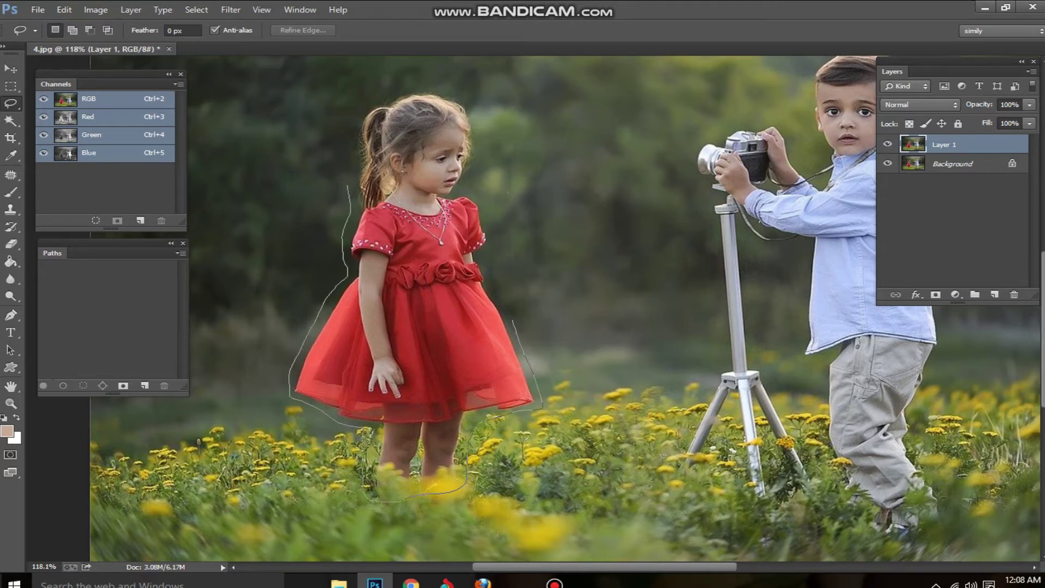
pyautogui.moveTo(389, 85); pyautogui.dragTo(444, 82)
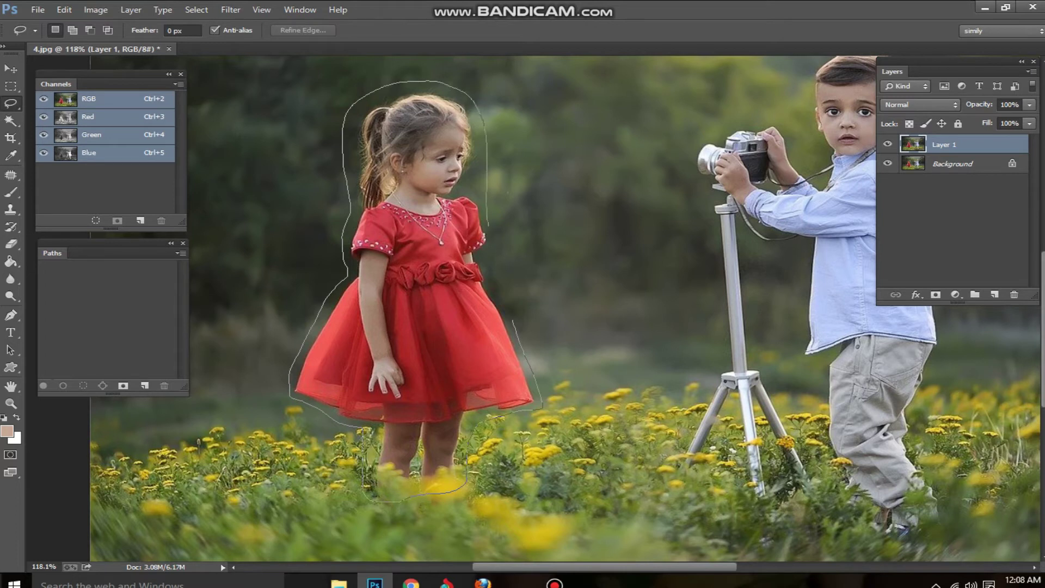
pyautogui.moveTo(512, 309); pyautogui.dragTo(513, 320)
pyautogui.scroll(-3, 517, 313)
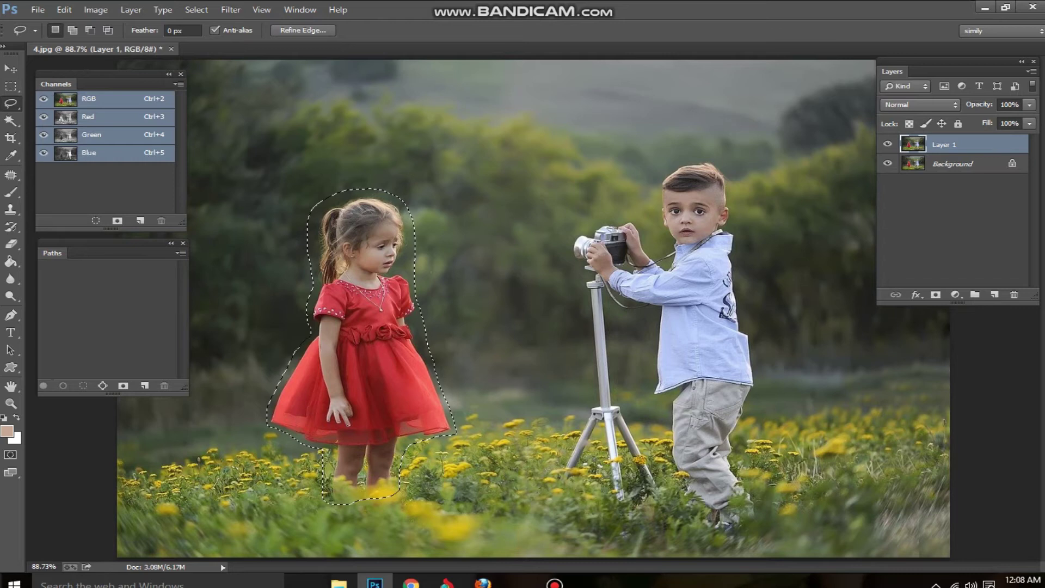
pyautogui.scroll(-1, 530, 311)
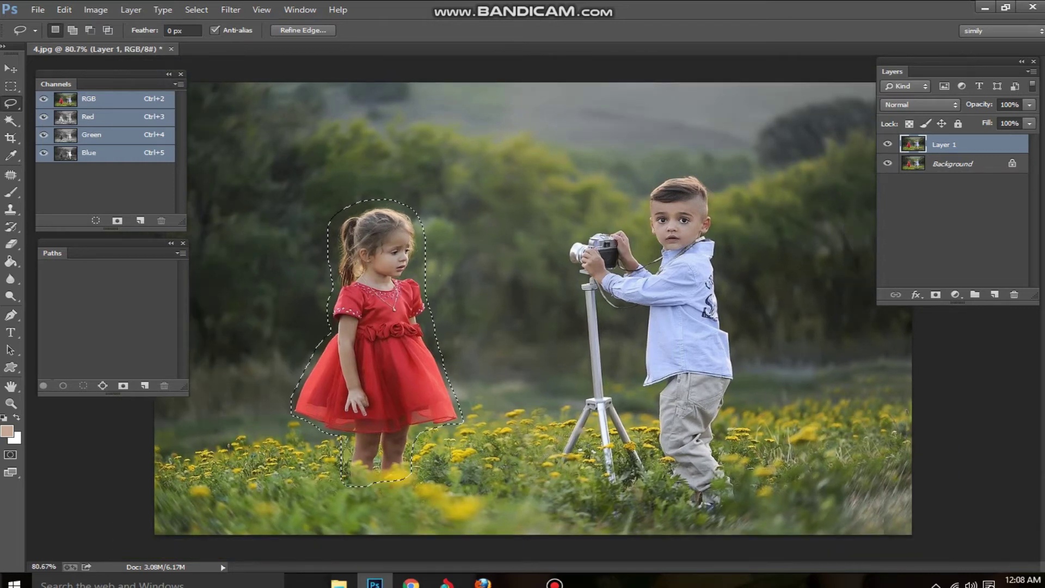
# - Fill the selected girl using Content-Aware, Normal mode and 100% opacity, then clear the selection
pyautogui.scroll(3, 260, 338)
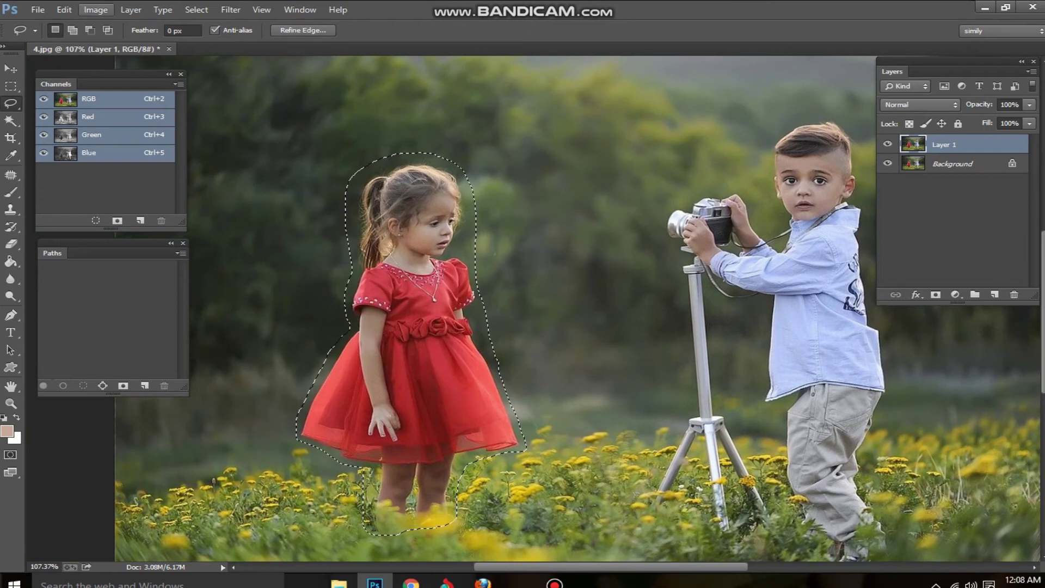
pyautogui.click(64, 10)
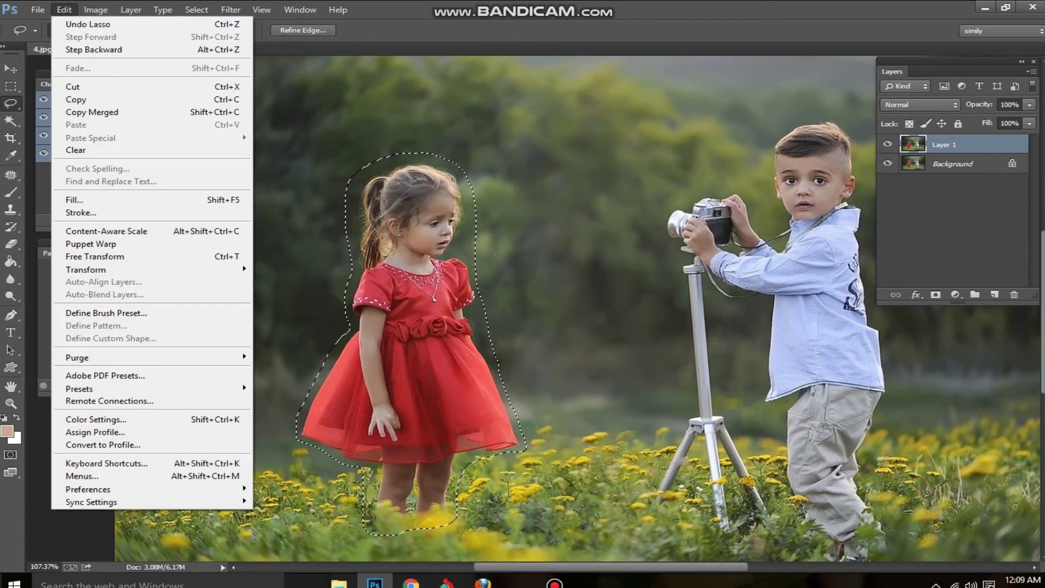
pyautogui.click(74, 199)
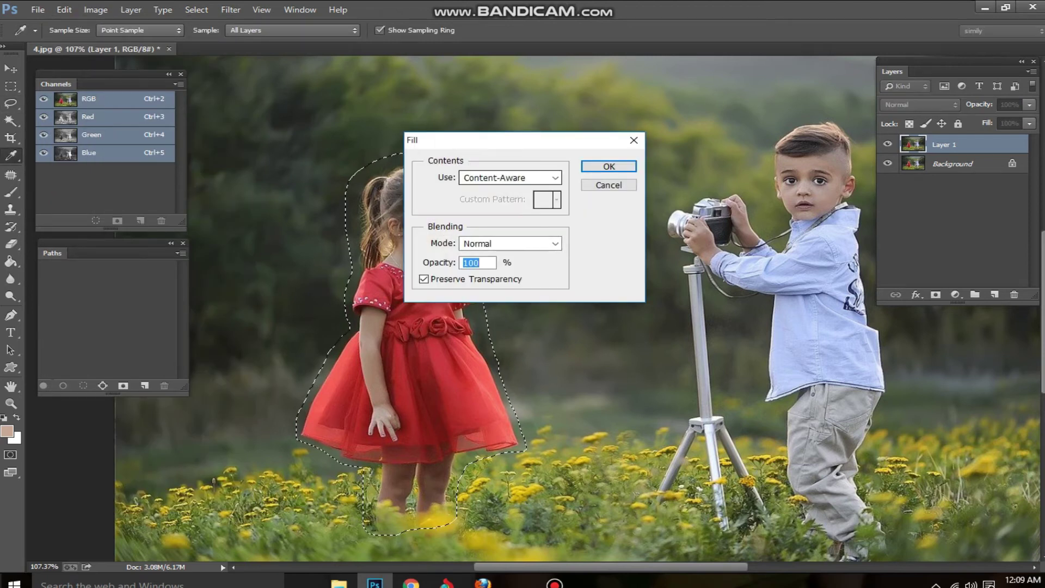
pyautogui.click(555, 177)
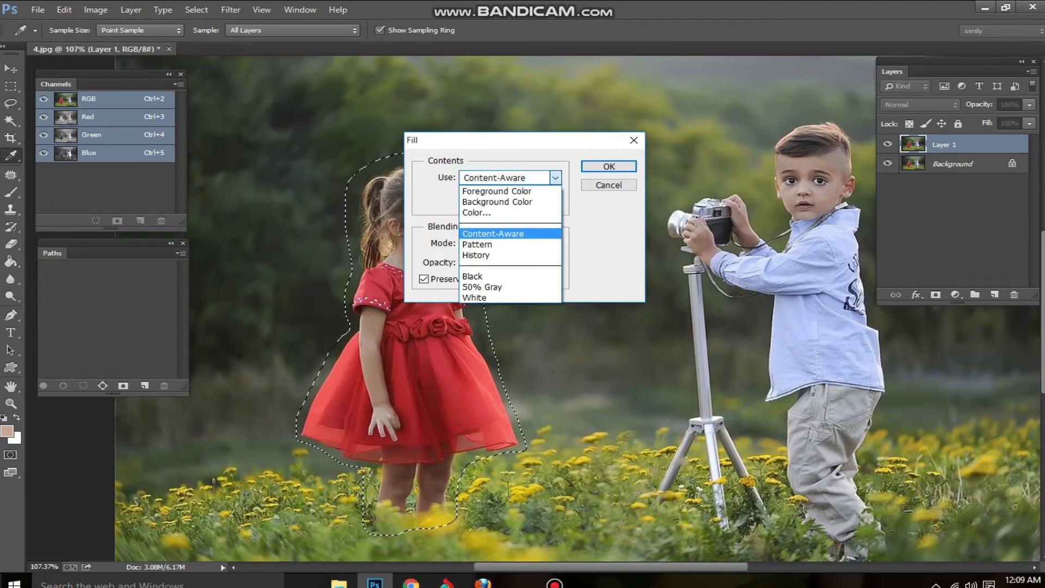
pyautogui.click(493, 234)
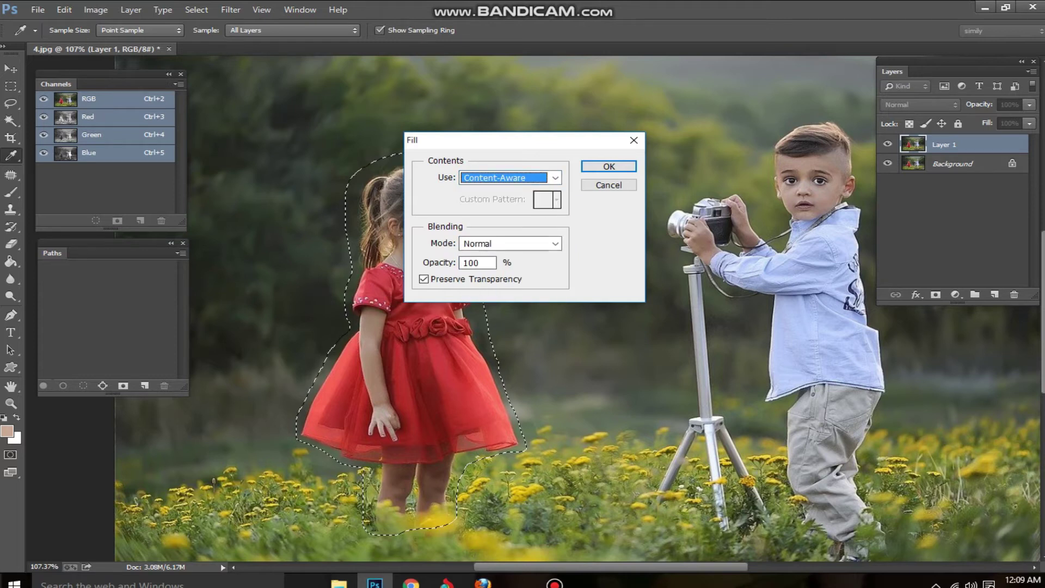
pyautogui.doubleClick(471, 263)
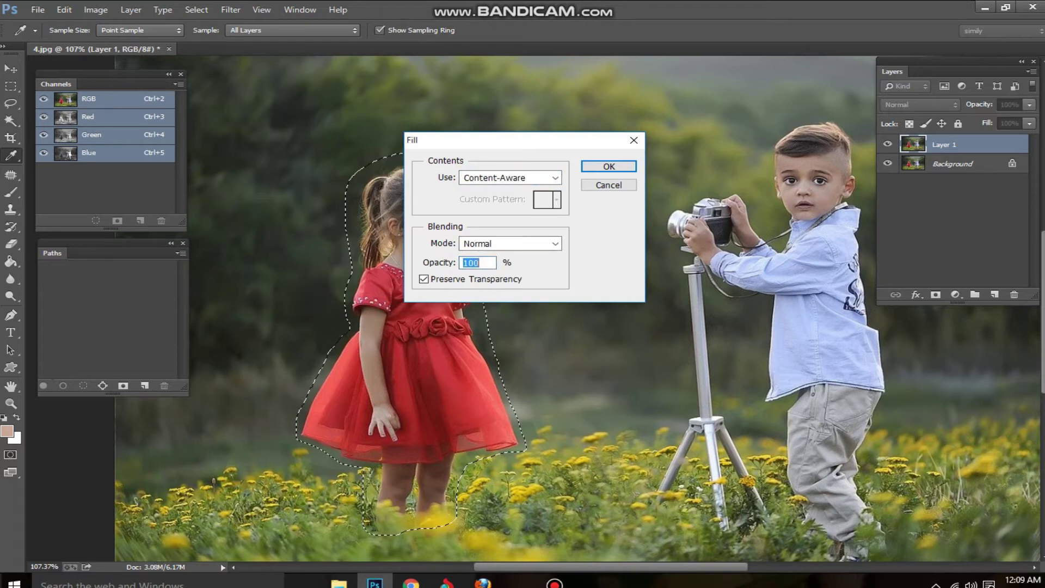
pyautogui.click(609, 166)
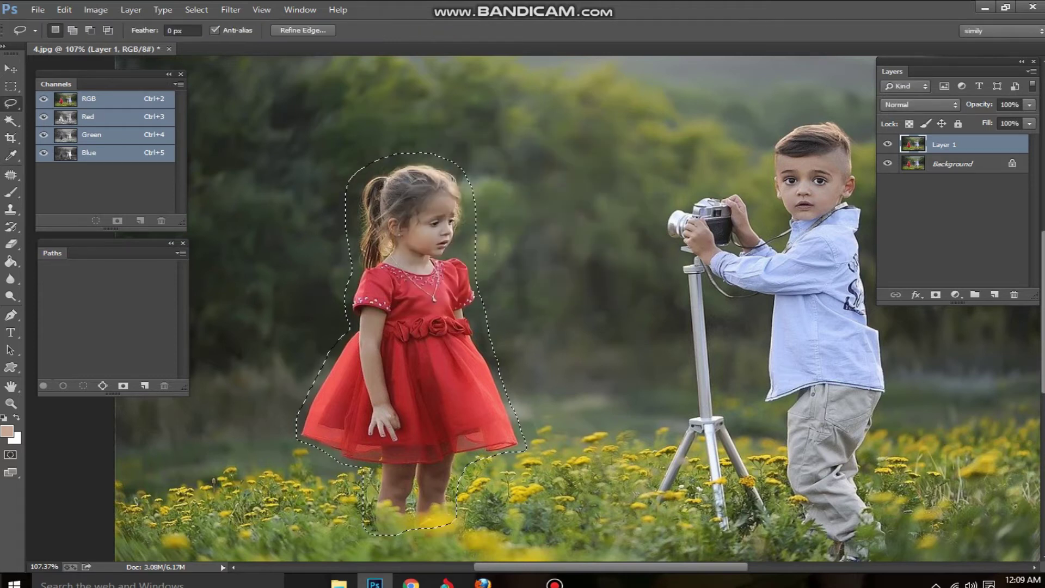
pyautogui.scroll(-2, 533, 310)
pyautogui.scroll(-1, 531, 310)
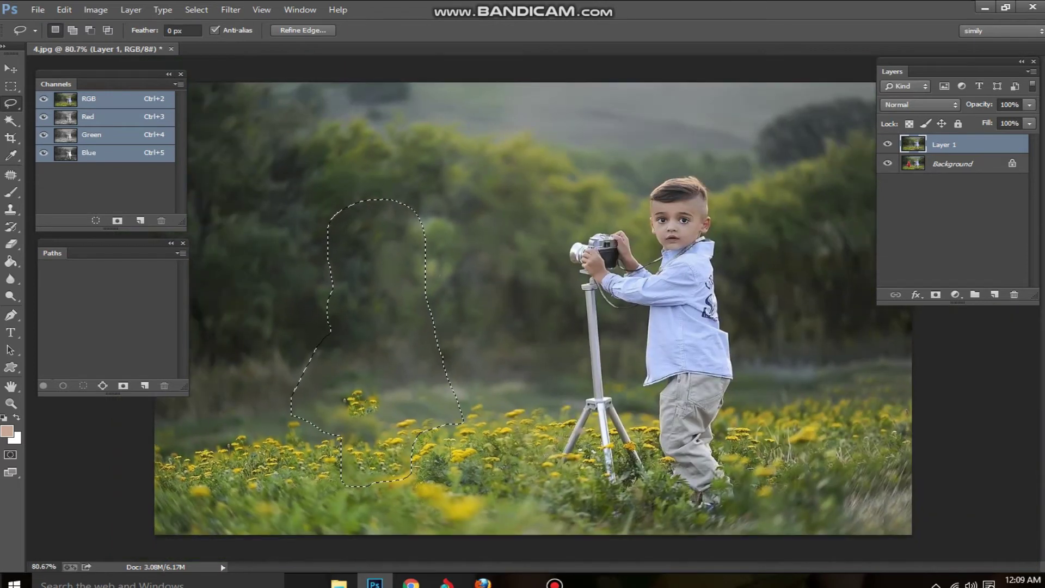
pyautogui.hotkey('ctrl', 'd')
# - Compare the filled Layer 1 with the original photo and examine the area where the girl stood for leftover artefacts
pyautogui.scroll(1, 531, 311)
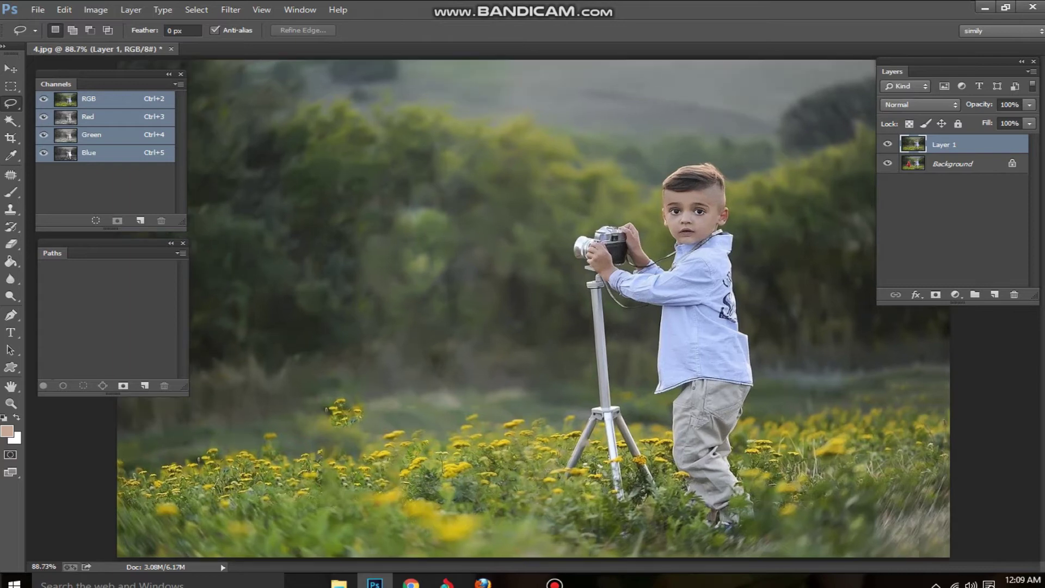
pyautogui.scroll(-1, 530, 311)
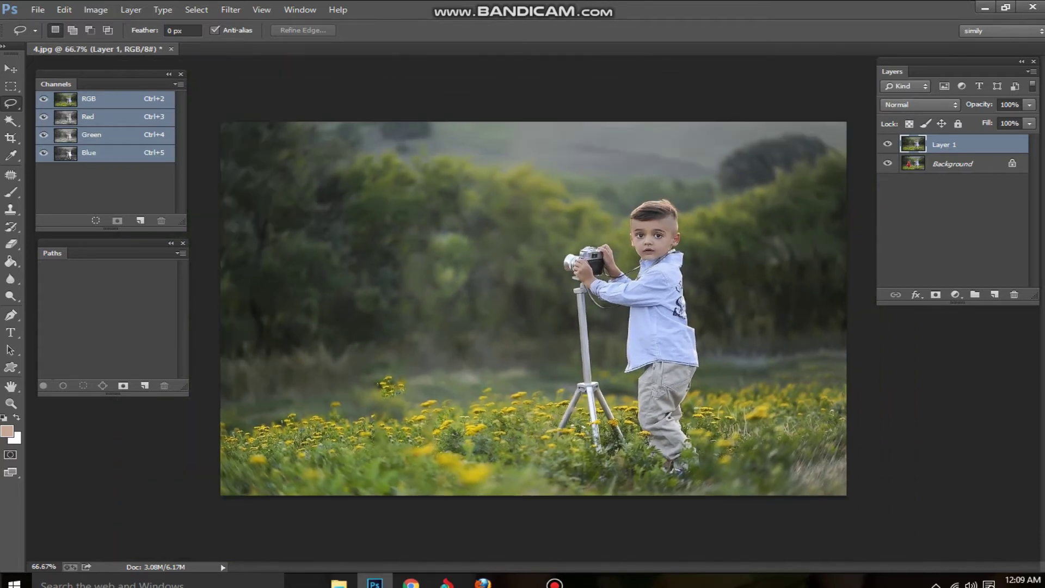
pyautogui.click(887, 144)
pyautogui.click(888, 144)
pyautogui.click(887, 144)
pyautogui.click(888, 144)
pyautogui.click(888, 144)
pyautogui.click(887, 144)
pyautogui.scroll(5, 503, 338)
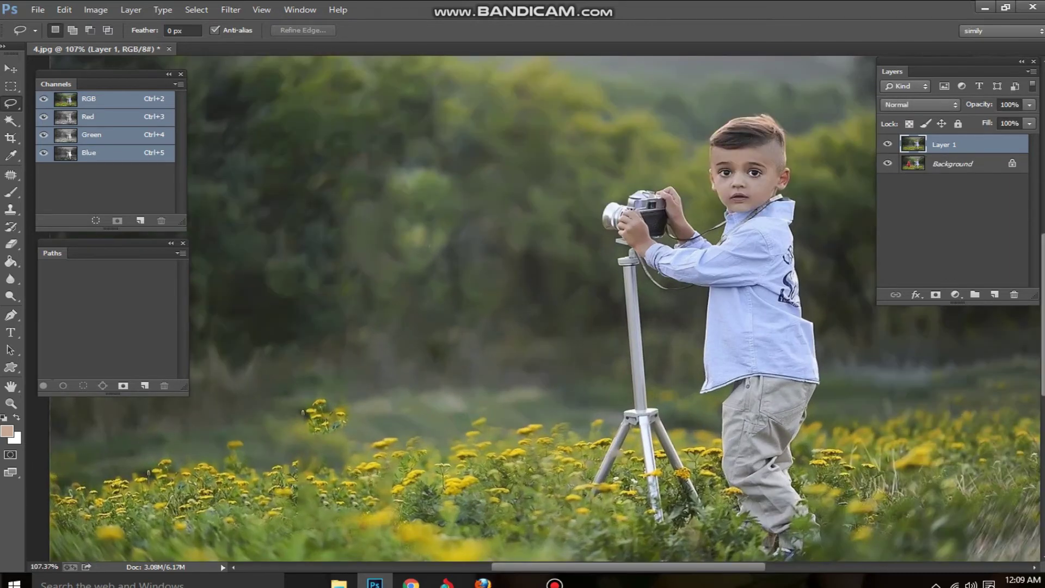
pyautogui.moveTo(392, 463); pyautogui.dragTo(518, 320)
pyautogui.scroll(1, 519, 320)
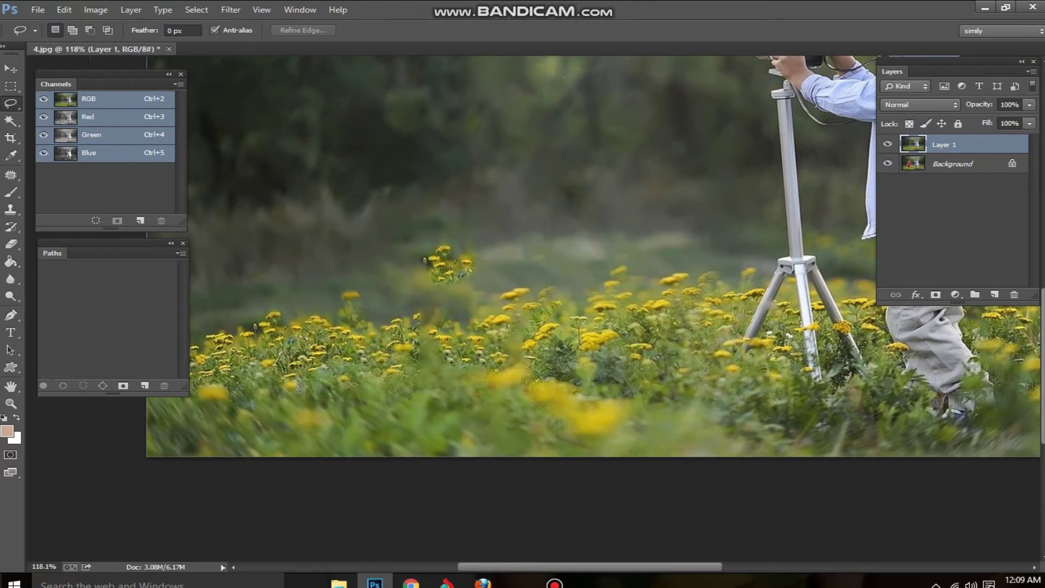
pyautogui.scroll(-1, 529, 348)
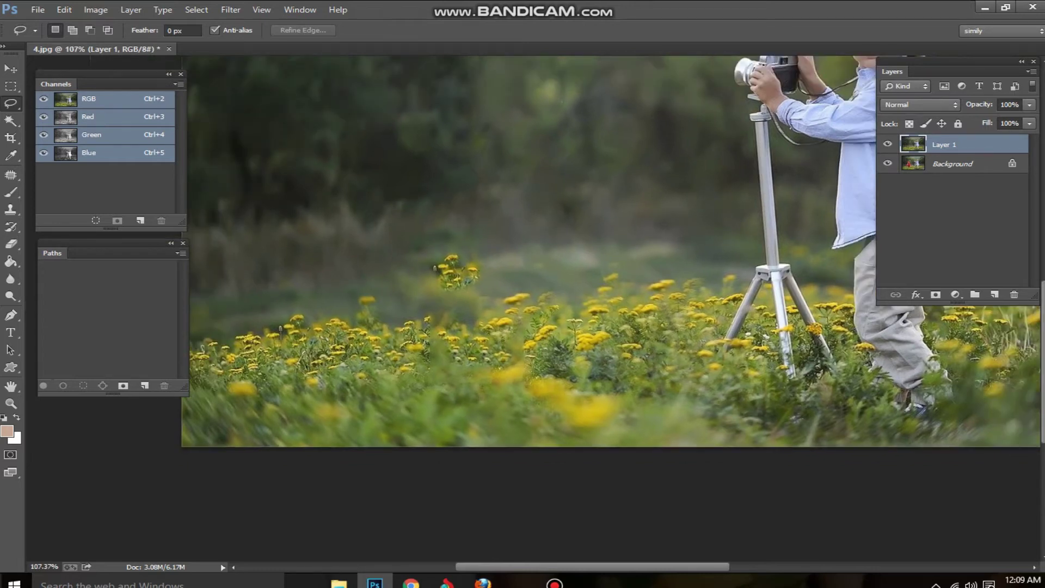
pyautogui.click(888, 145)
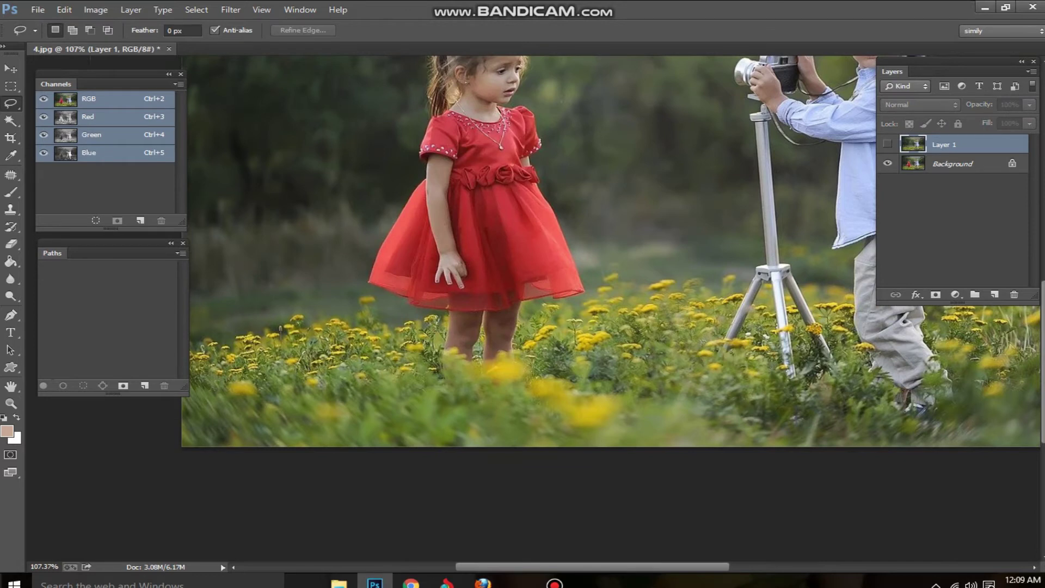
pyautogui.click(888, 144)
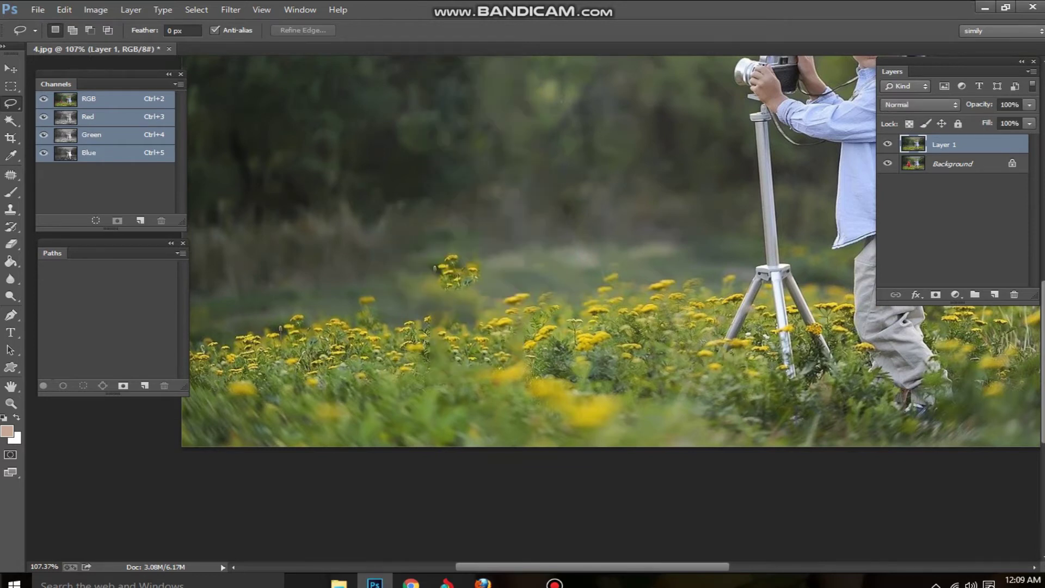
# - Retouch the upper edge of the flower field below the floating flower cluster with the Healing Brush at size 19
pyautogui.click(11, 192)
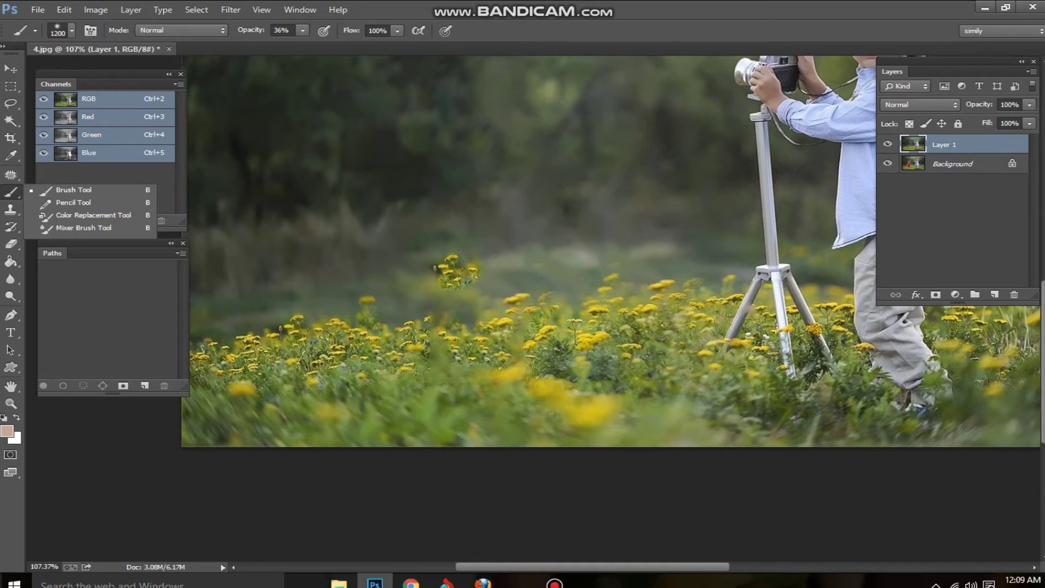
pyautogui.click(11, 174)
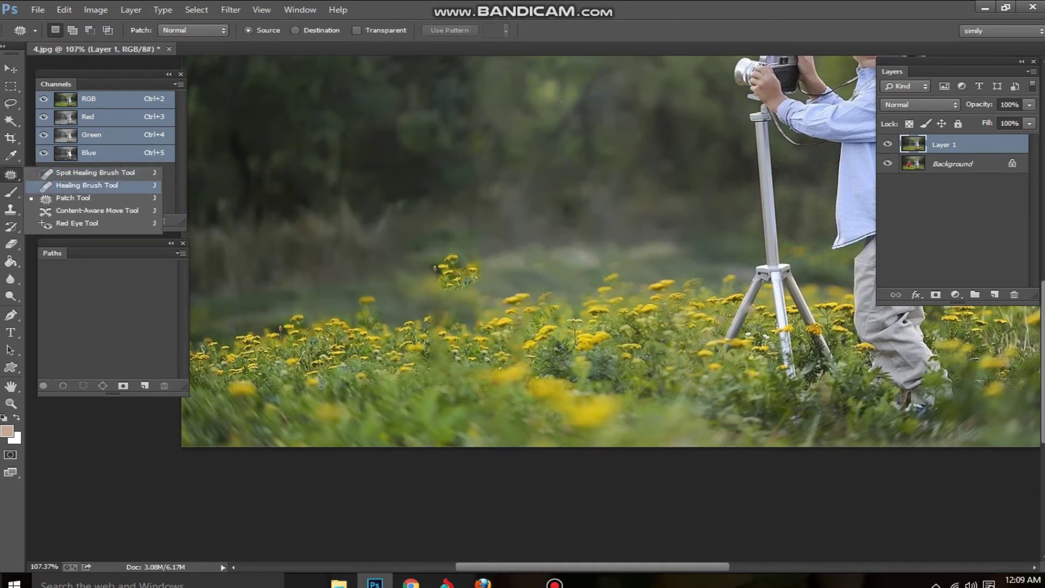
pyautogui.click(87, 185)
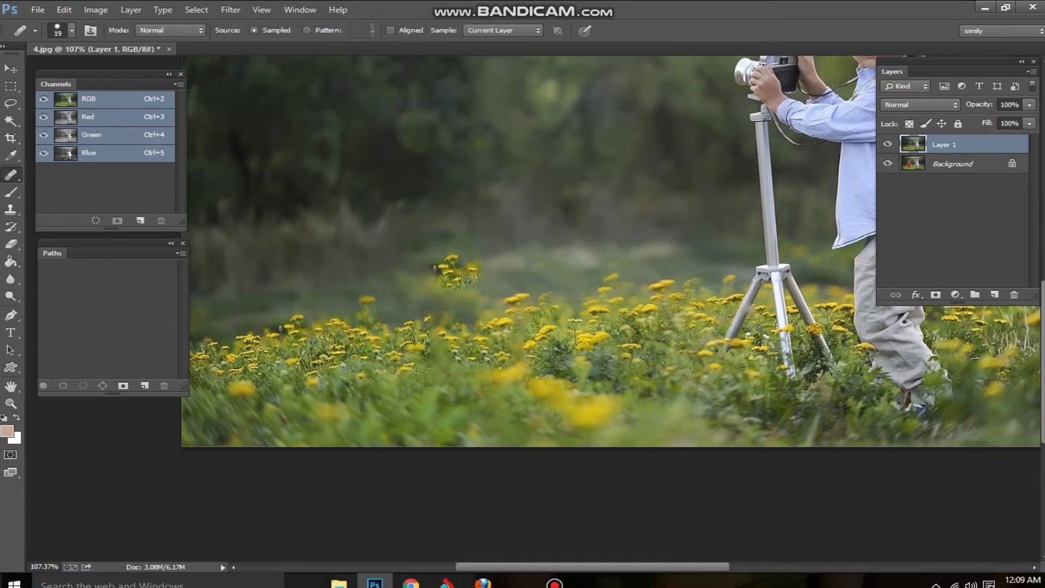
pyautogui.scroll(3, 408, 333)
pyautogui.click(408, 333)
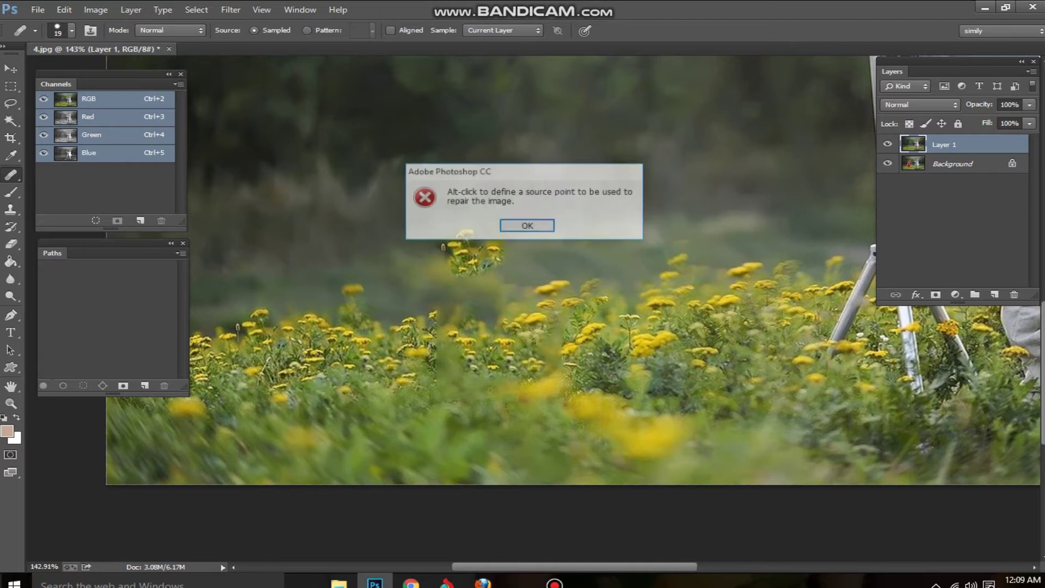
pyautogui.press('Return')
pyautogui.moveTo(438, 311); pyautogui.dragTo(438, 352)
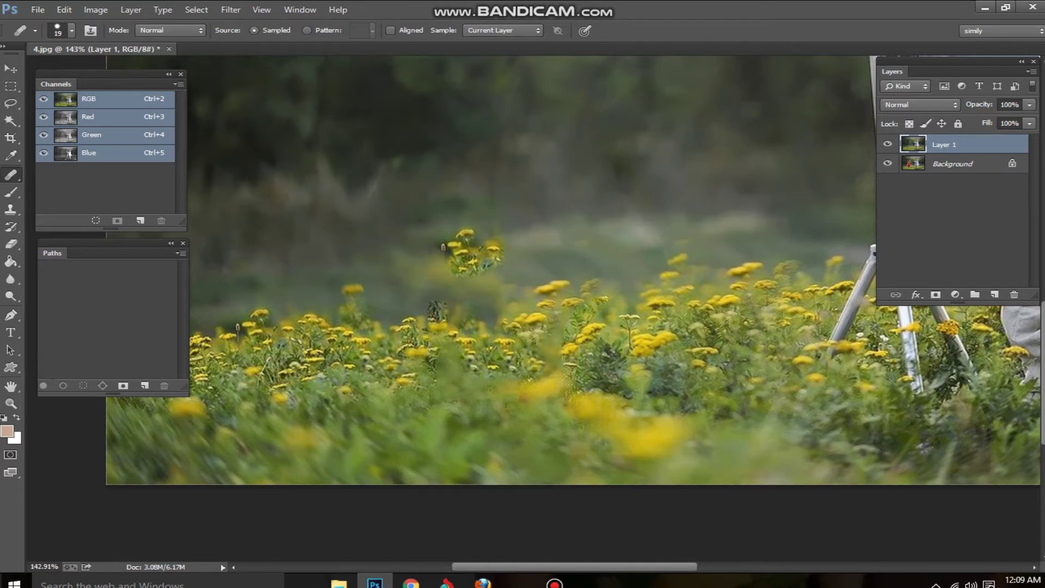
# - Remove the floating yellow flower cluster above the field with Healing Brush strokes
pyautogui.scroll(-3, 562, 347)
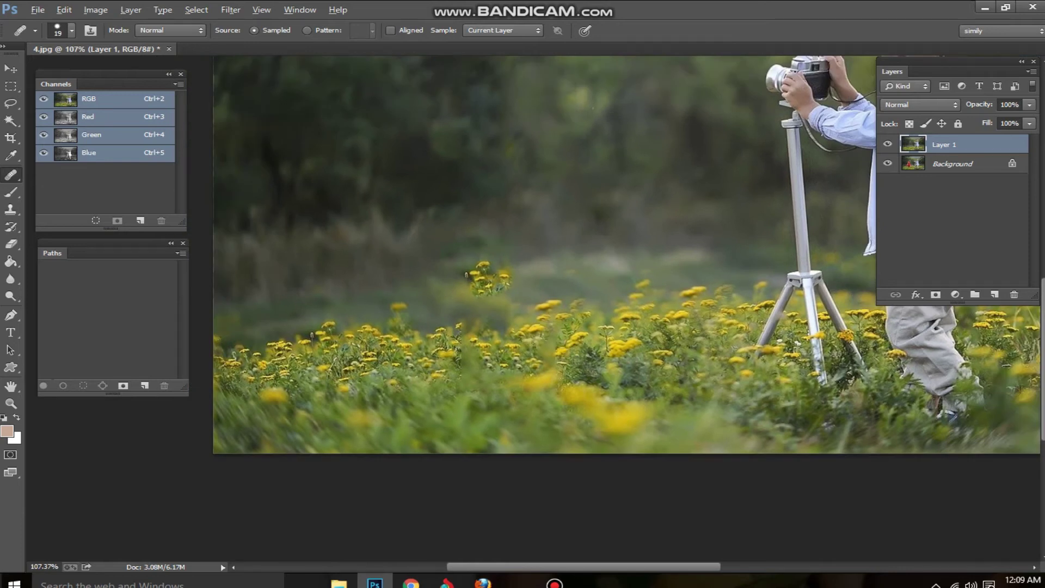
pyautogui.moveTo(485, 294)
pyautogui.mouseDown()
pyautogui.moveTo(473, 287)
pyautogui.moveTo(498, 278)
pyautogui.moveTo(474, 269)
pyautogui.moveTo(509, 299)
pyautogui.mouseUp()
pyautogui.moveTo(464, 334)
pyautogui.mouseDown()
pyautogui.moveTo(461, 381)
pyautogui.moveTo(459, 343)
pyautogui.mouseUp()
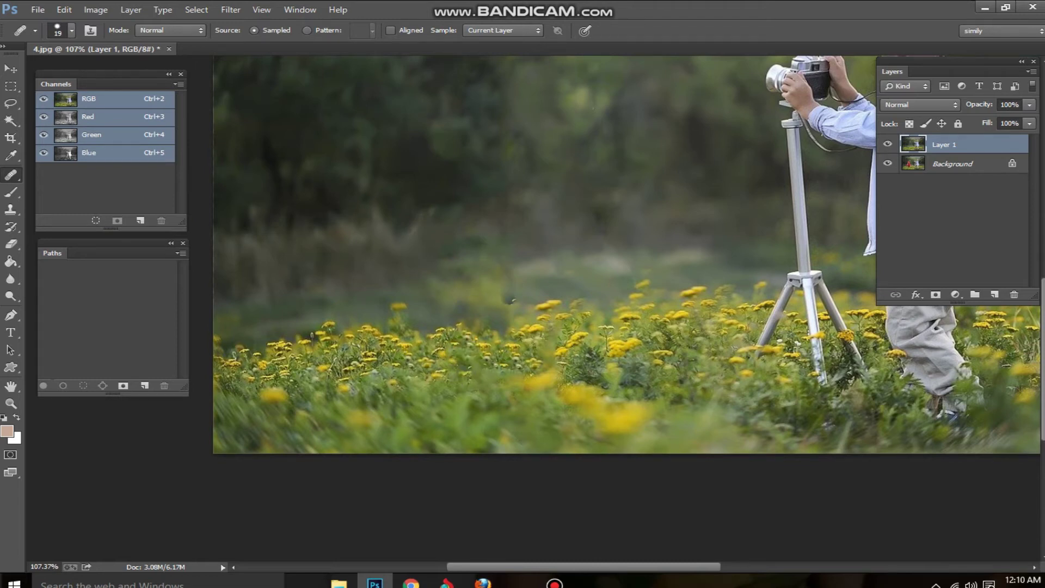
# - Heal the dark smudge in the blurred background just above the flower field
pyautogui.scroll(-1, 479, 363)
pyautogui.scroll(5, 512, 308)
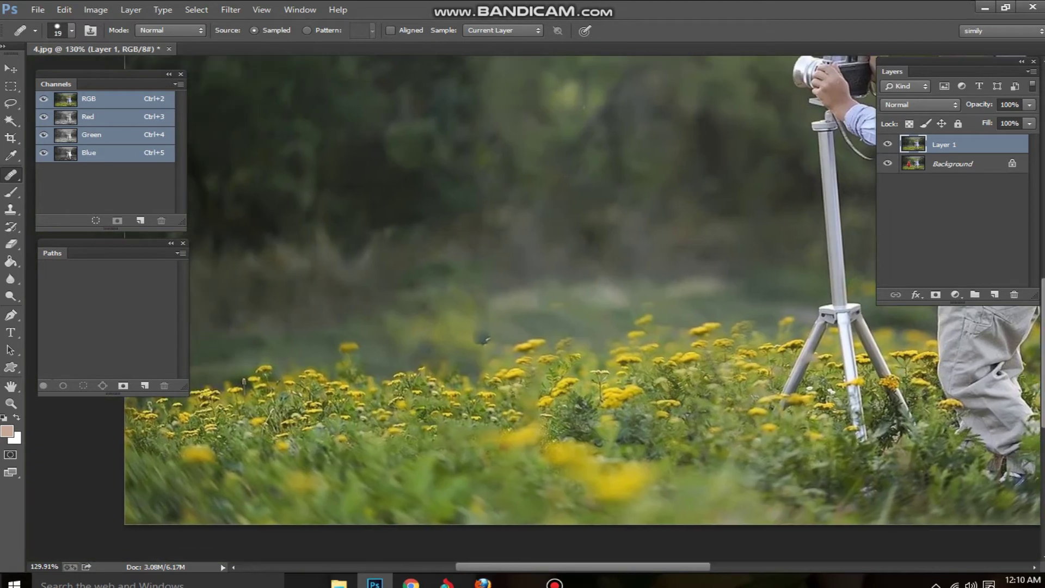
pyautogui.scroll(-3, 554, 423)
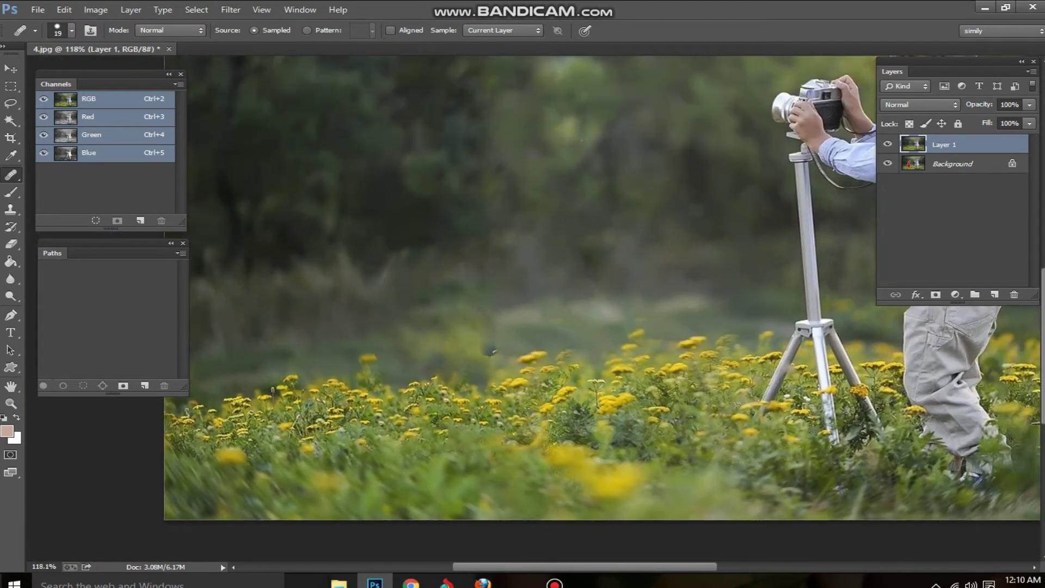
pyautogui.scroll(1, 490, 350)
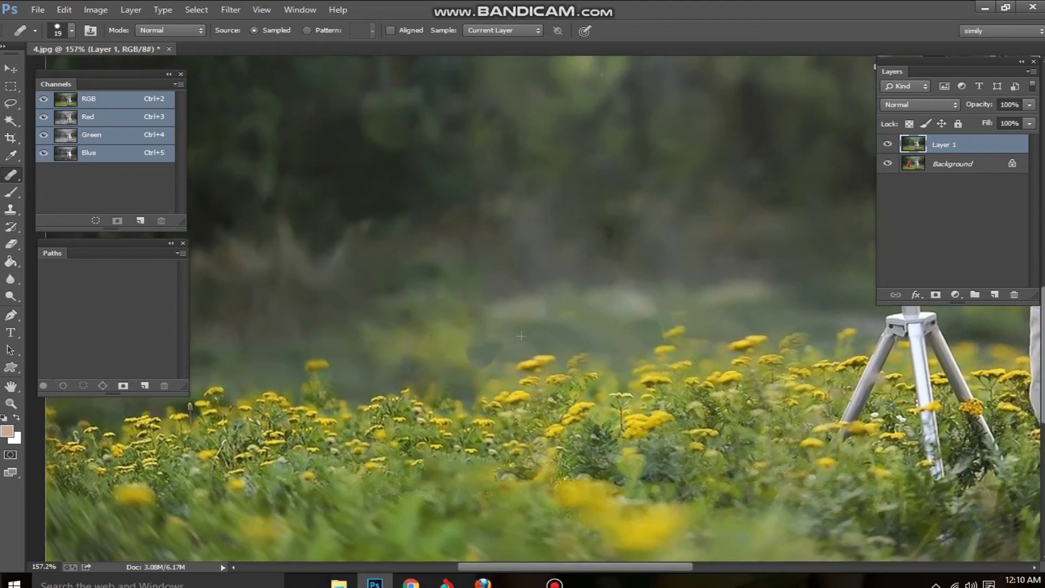
pyautogui.scroll(1, 498, 319)
pyautogui.scroll(-1, 498, 320)
pyautogui.moveTo(437, 356); pyautogui.dragTo(444, 333)
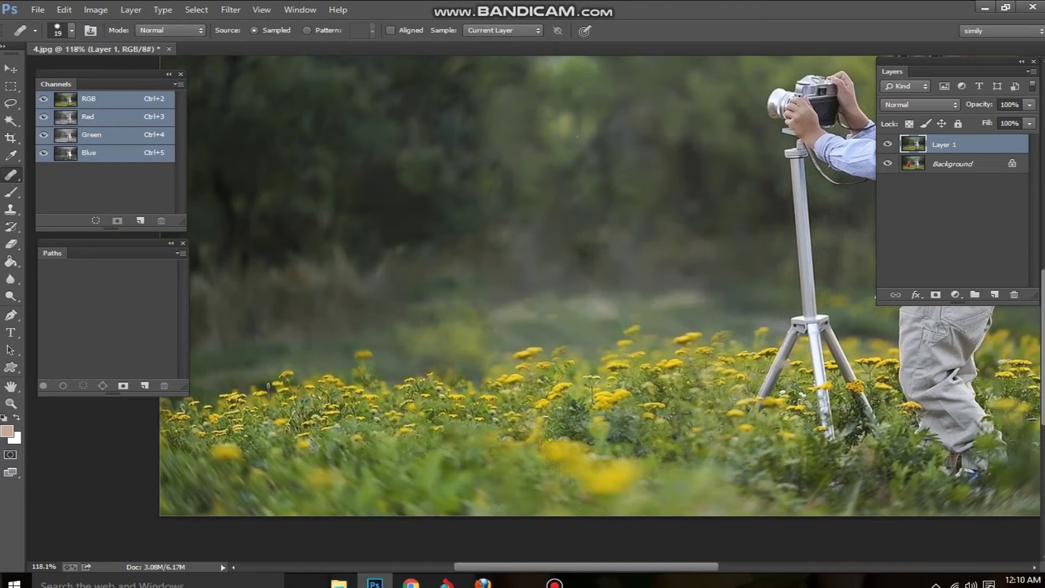
# - Compare Layer 1 with the original photo and examine the blurred background and flower field for remaining artefacts
pyautogui.scroll(-3, 471, 326)
pyautogui.scroll(5, 383, 377)
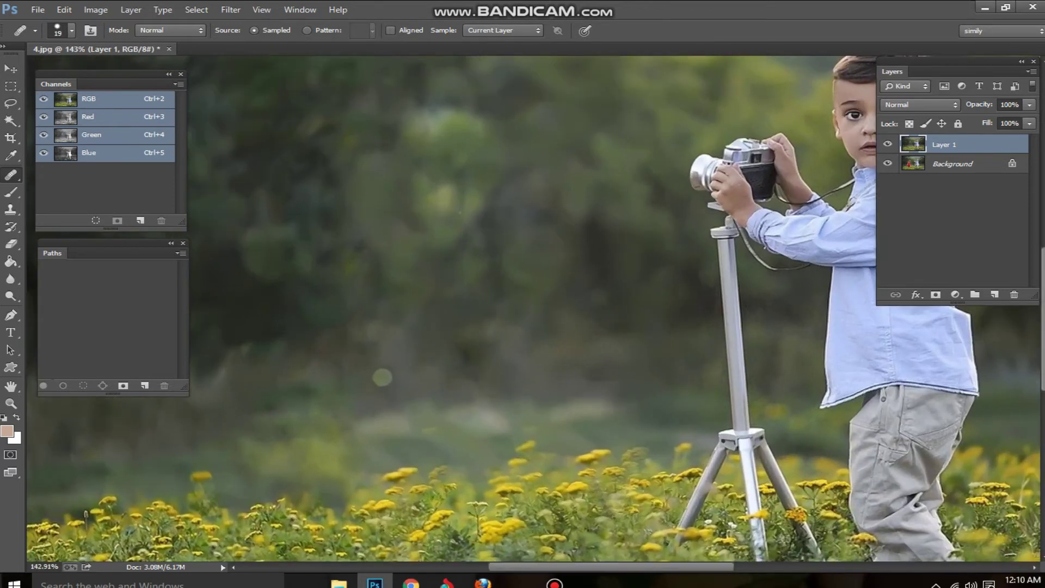
pyautogui.click(887, 144)
pyautogui.click(888, 144)
pyautogui.scroll(-2, 379, 343)
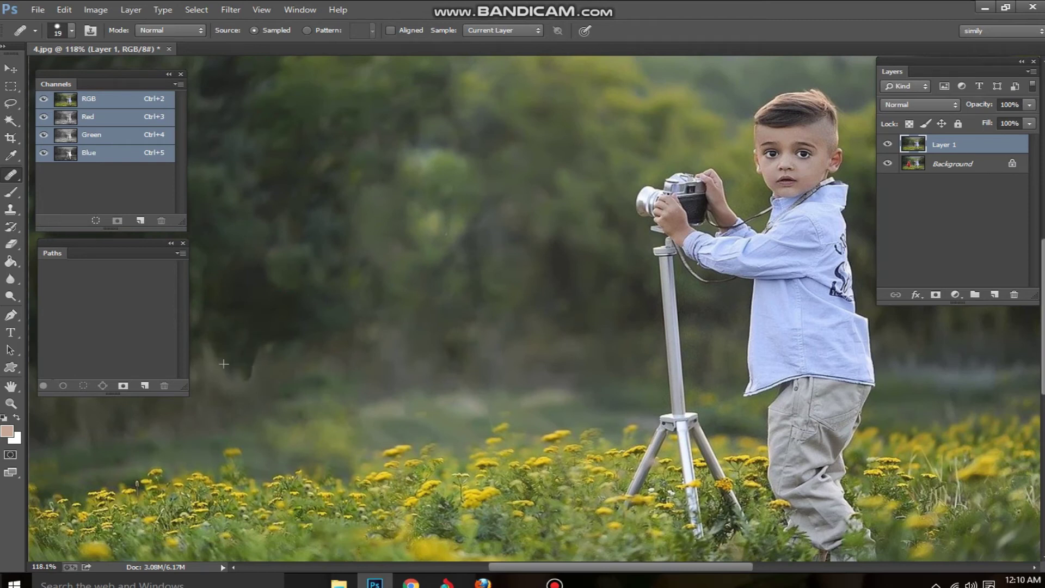
pyautogui.scroll(3, 304, 350)
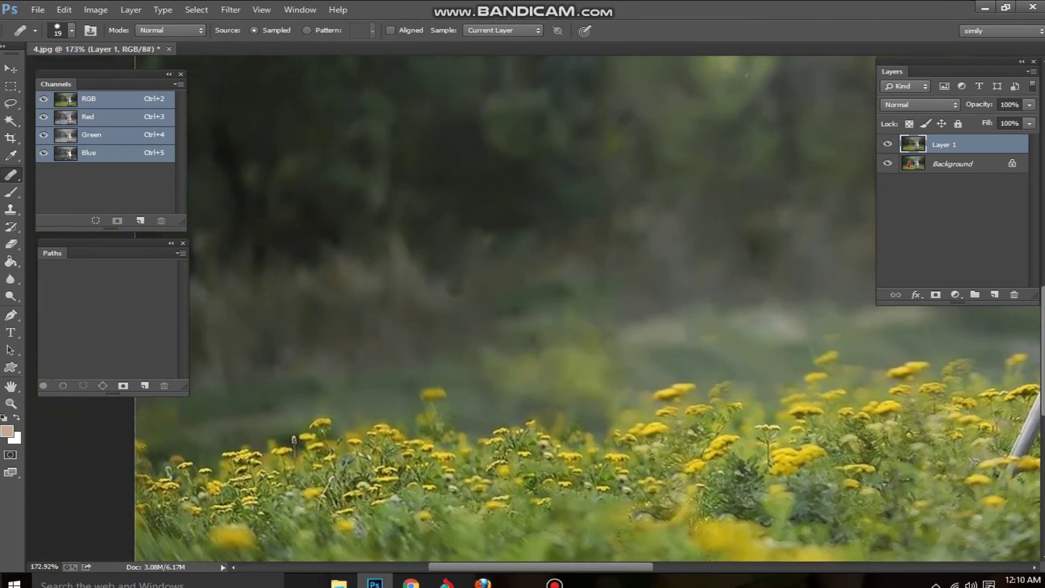
pyautogui.scroll(-3, 575, 347)
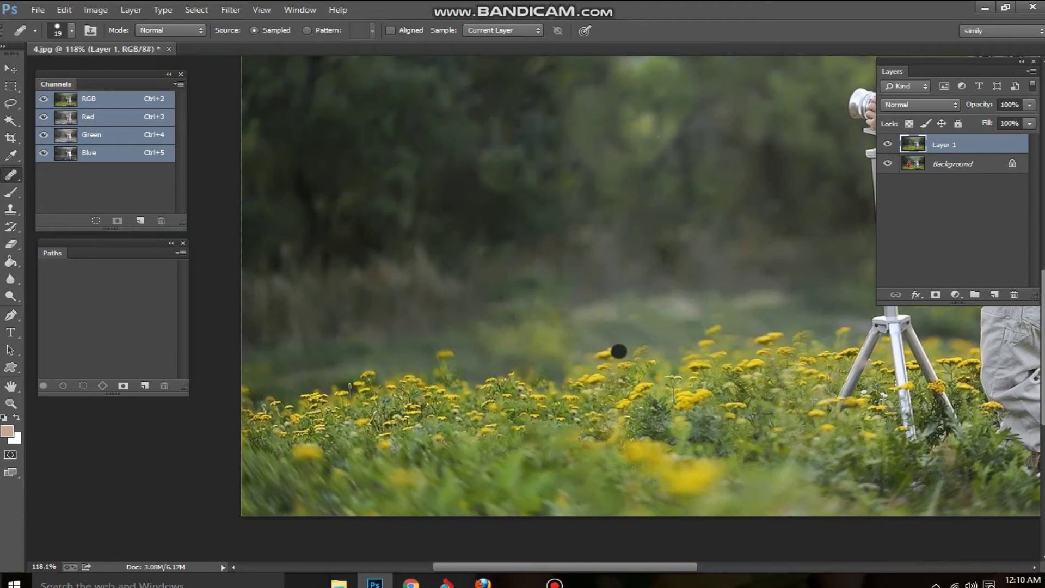
pyautogui.scroll(2, 443, 380)
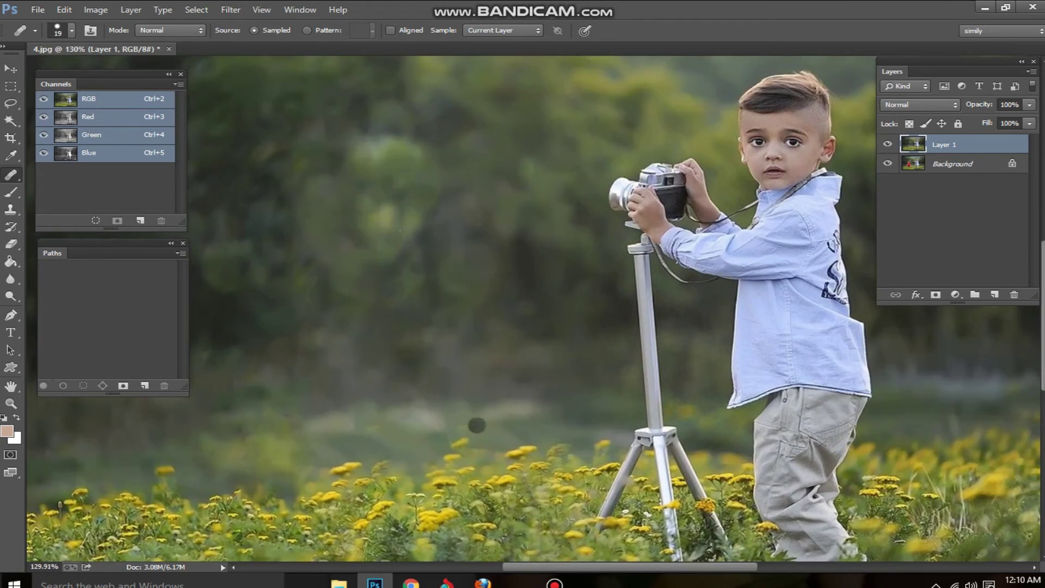
# - Heal the small bright specks on the light green foliage patch in the blurred background with the Healing Brush
pyautogui.moveTo(451, 439); pyautogui.dragTo(509, 534)
pyautogui.scroll(-1, 638, 496)
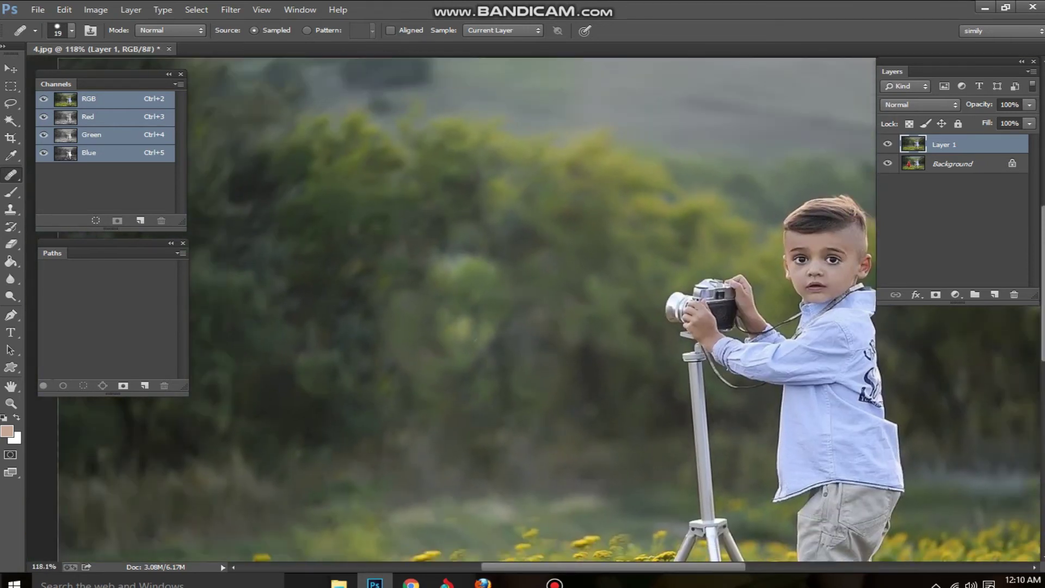
pyautogui.scroll(1, 465, 324)
pyautogui.click(460, 338)
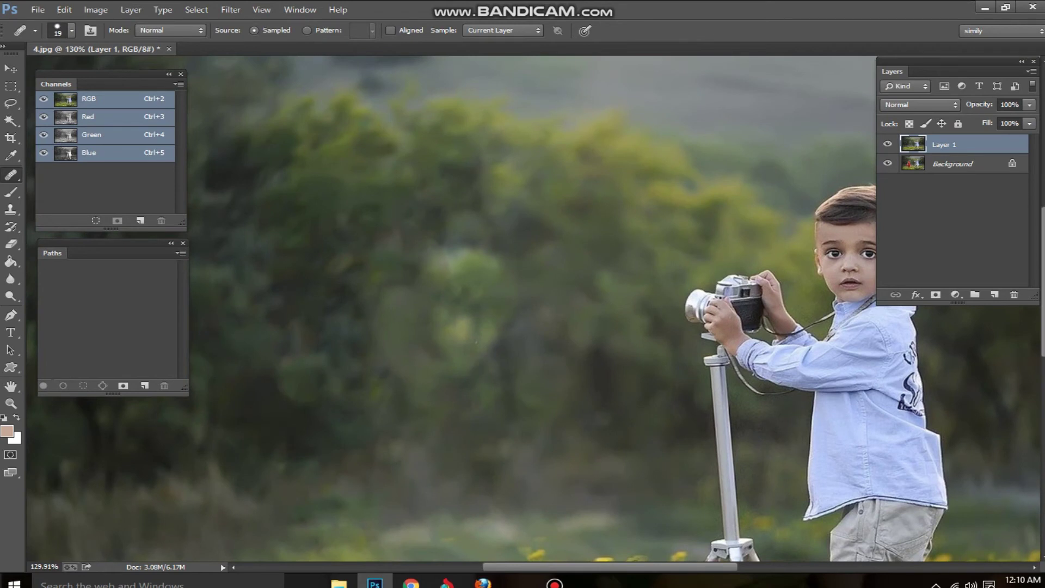
pyautogui.click(457, 329)
pyautogui.moveTo(452, 279); pyautogui.dragTo(451, 270)
pyautogui.scroll(-3, 449, 275)
pyautogui.scroll(3, 470, 329)
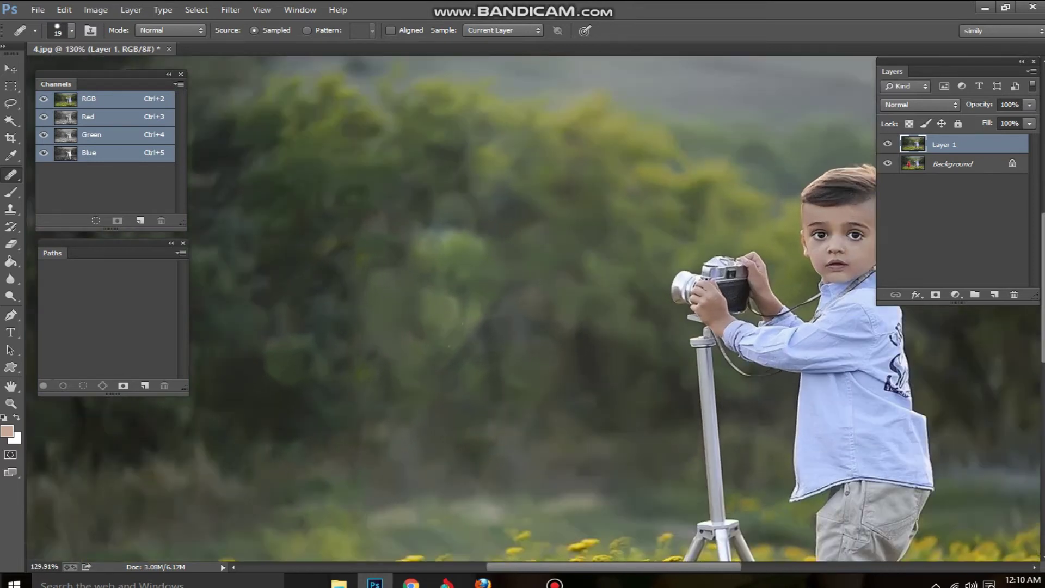
# - Compare the healed foliage on Layer 1 with the original photo, both close up and with the whole picture in view
pyautogui.moveTo(472, 329); pyautogui.dragTo(571, 310)
pyautogui.click(887, 144)
pyautogui.click(888, 145)
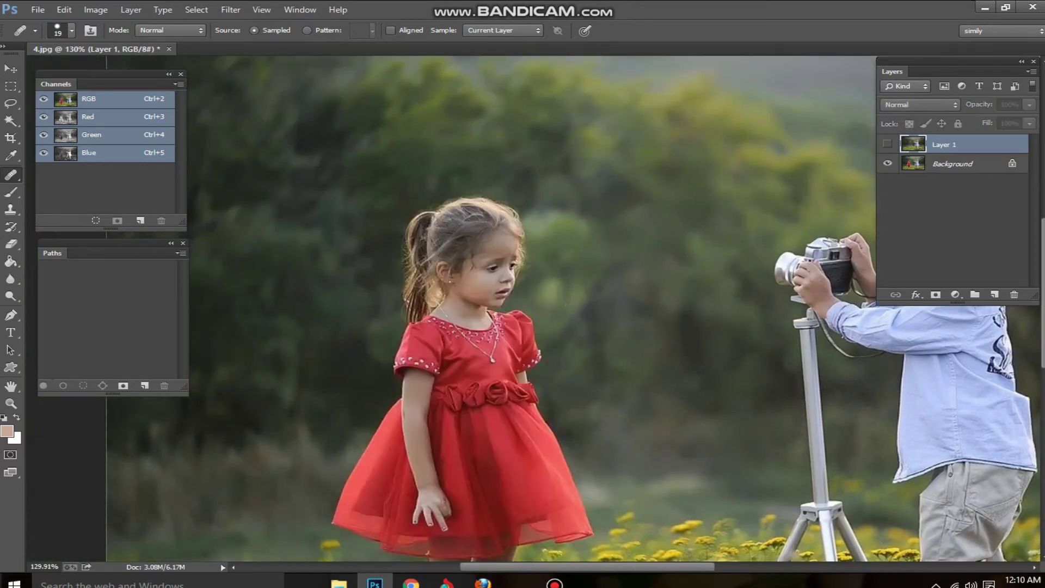
pyautogui.scroll(1, 490, 215)
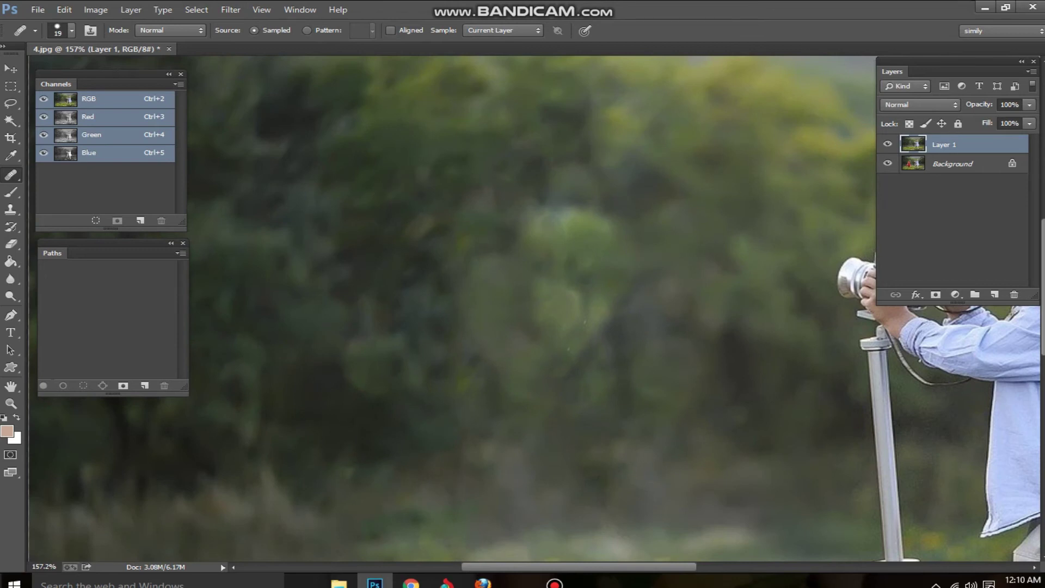
pyautogui.scroll(-3, 580, 272)
pyautogui.click(888, 144)
pyautogui.click(887, 144)
pyautogui.click(888, 144)
pyautogui.click(888, 144)
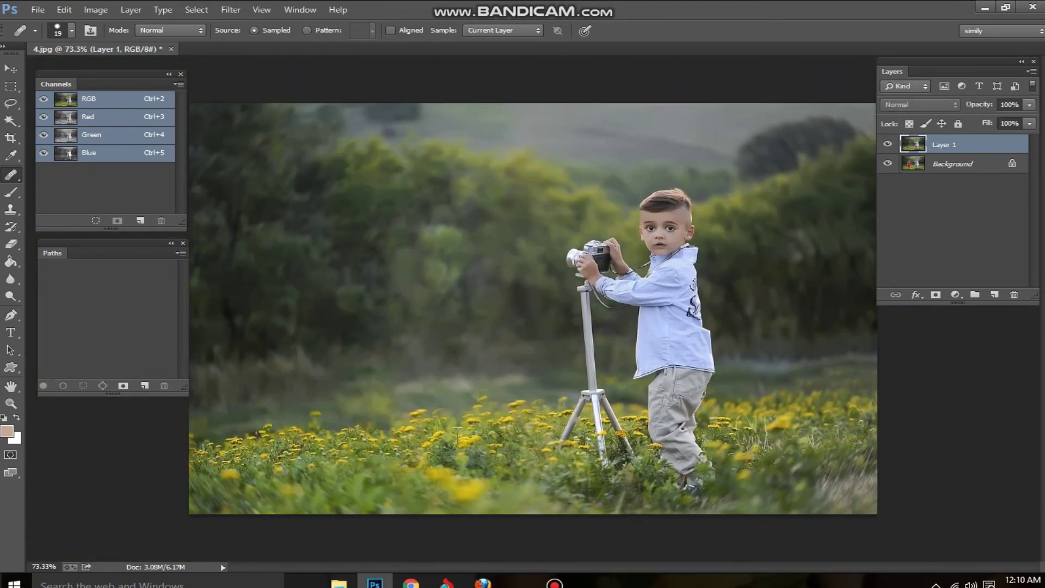
# - Examine the flower field for leftover artefacts and compare the retouched Layer 1 with the original across the whole picture
pyautogui.scroll(2, 476, 359)
pyautogui.moveTo(396, 466); pyautogui.dragTo(502, 303)
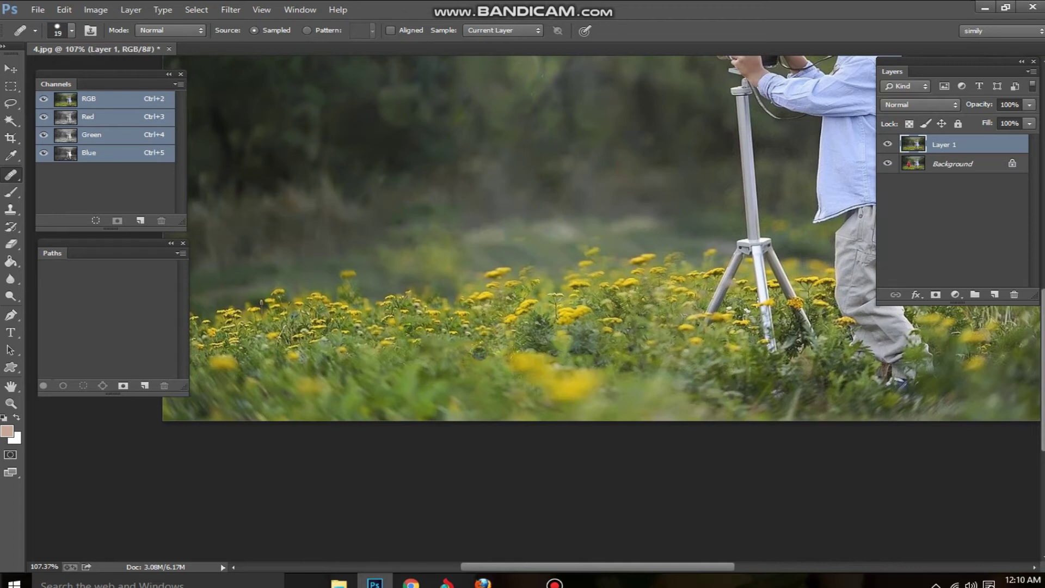
pyautogui.scroll(-3, 512, 353)
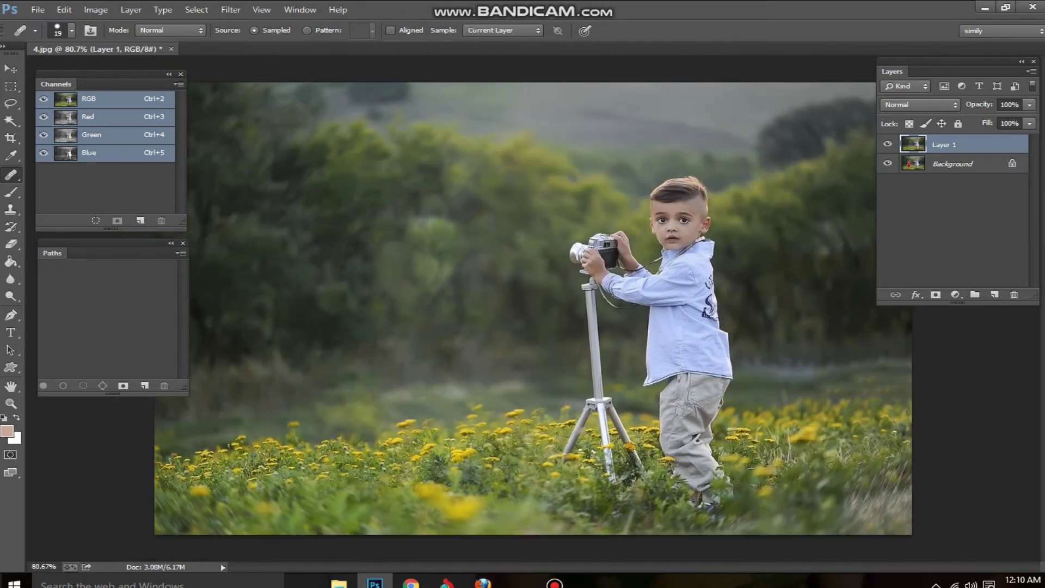
pyautogui.scroll(3, 489, 354)
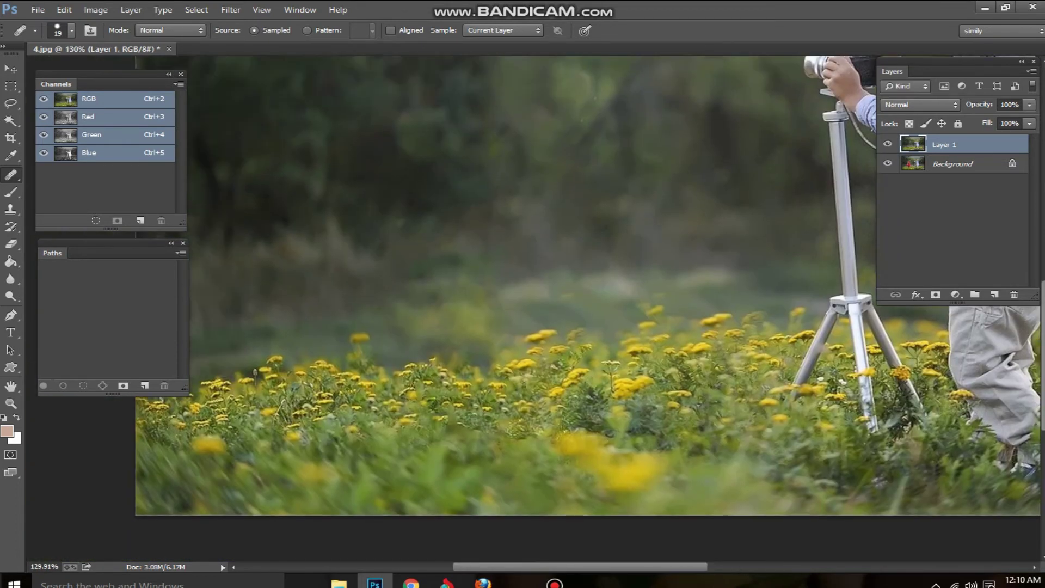
pyautogui.scroll(-3, 533, 436)
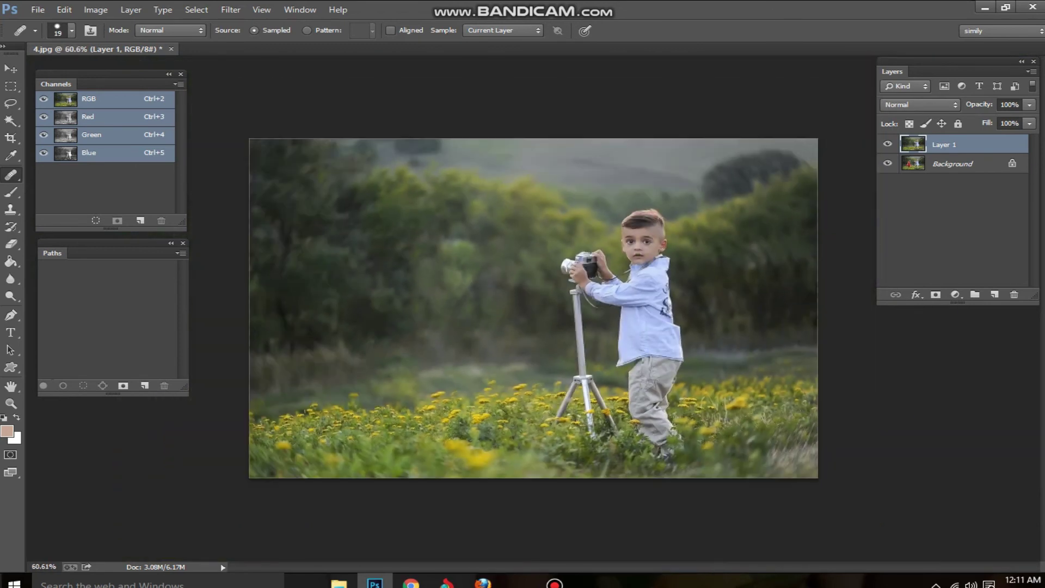
pyautogui.click(888, 145)
pyautogui.click(888, 145)
pyautogui.click(888, 144)
pyautogui.click(888, 145)
pyautogui.click(887, 144)
pyautogui.click(888, 144)
pyautogui.click(888, 145)
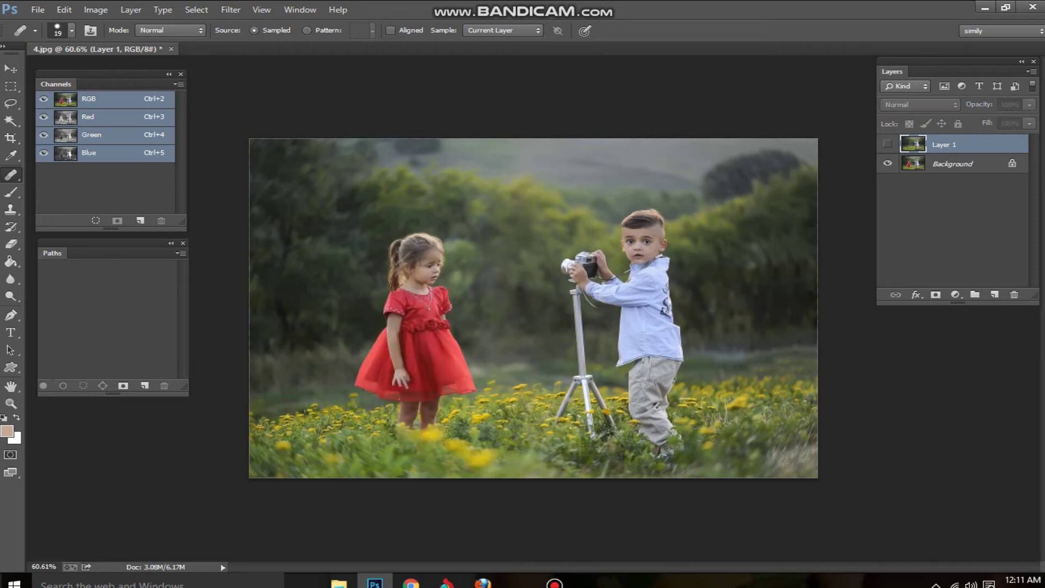
pyautogui.click(888, 144)
pyautogui.hotkey('ctrl', '+')
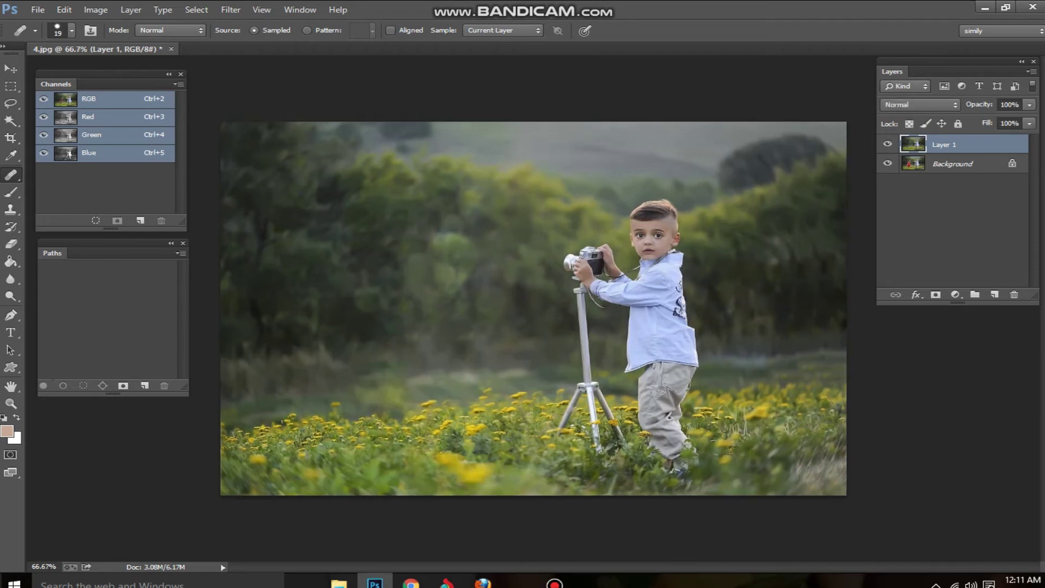
pyautogui.hotkey('ctrl', '-')
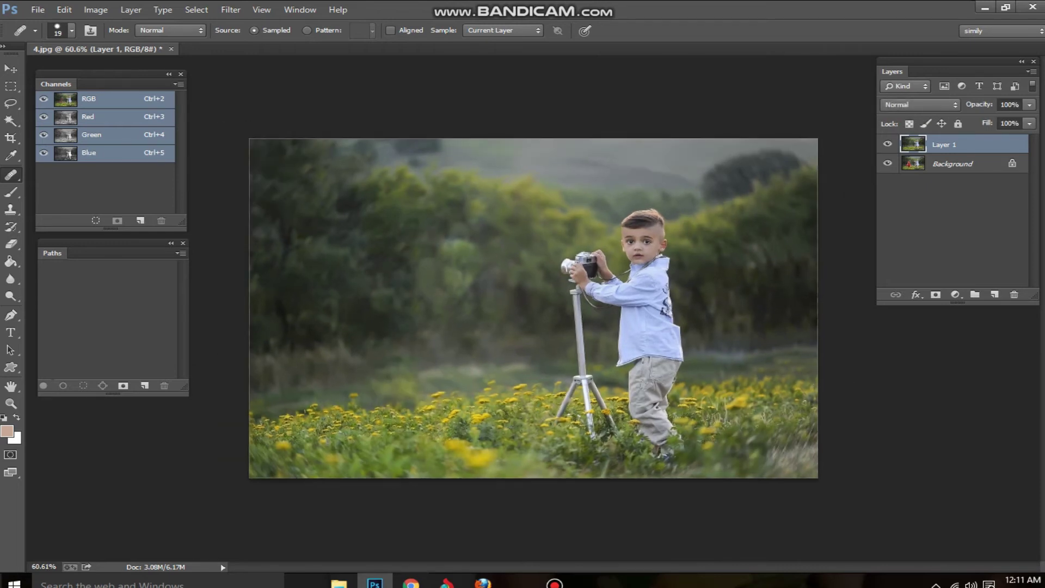